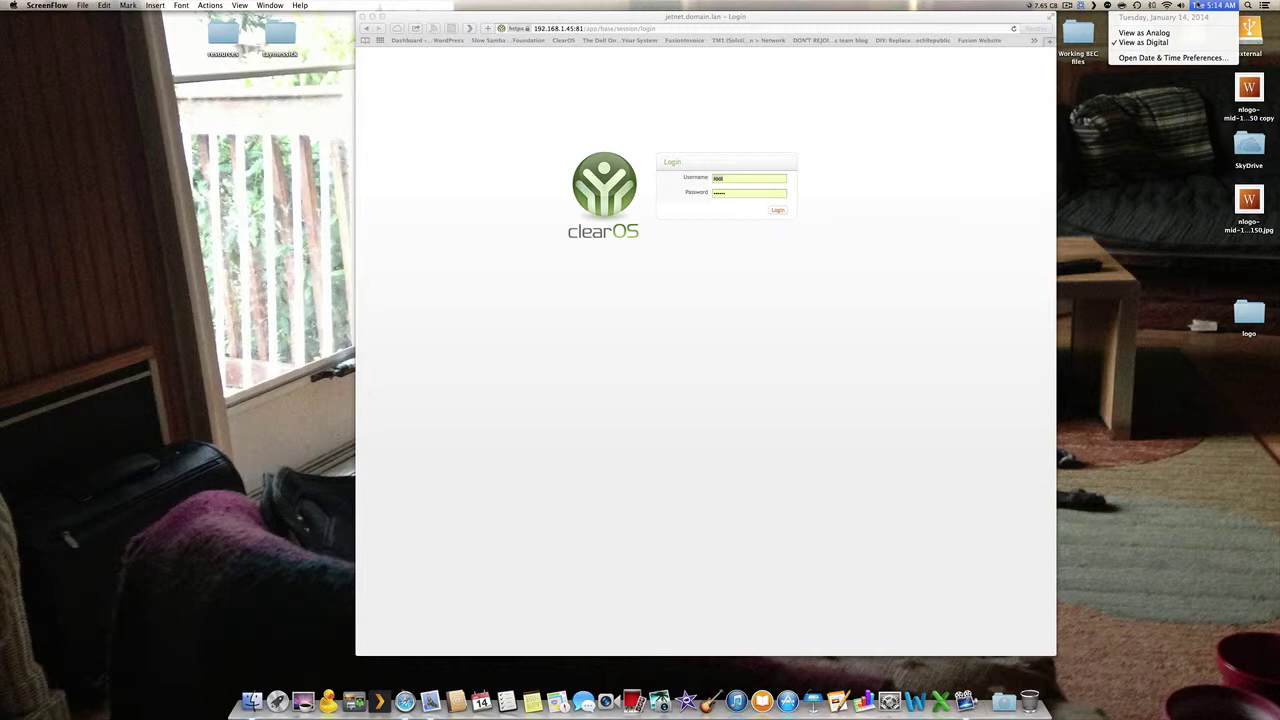
- Log in to reach the Dashboard's memory and system load charts, then shift the browser window left
click(777, 211)
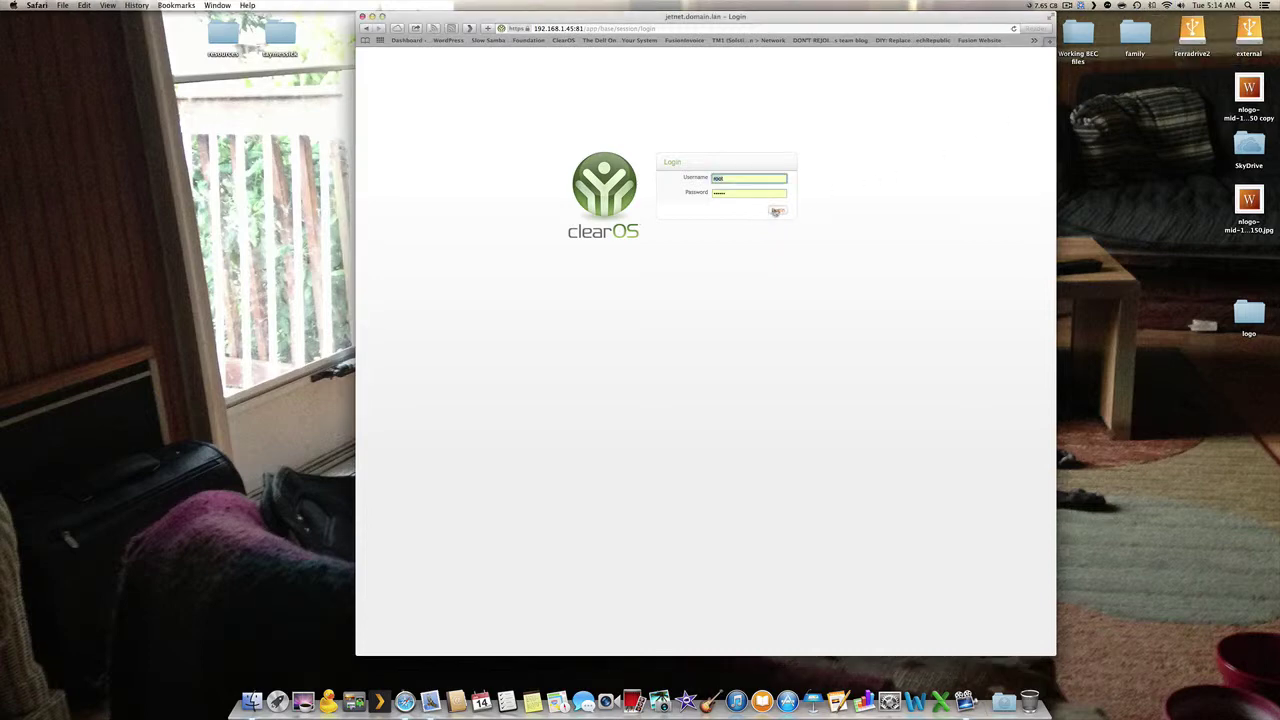
drag(705, 8, 630, 6)
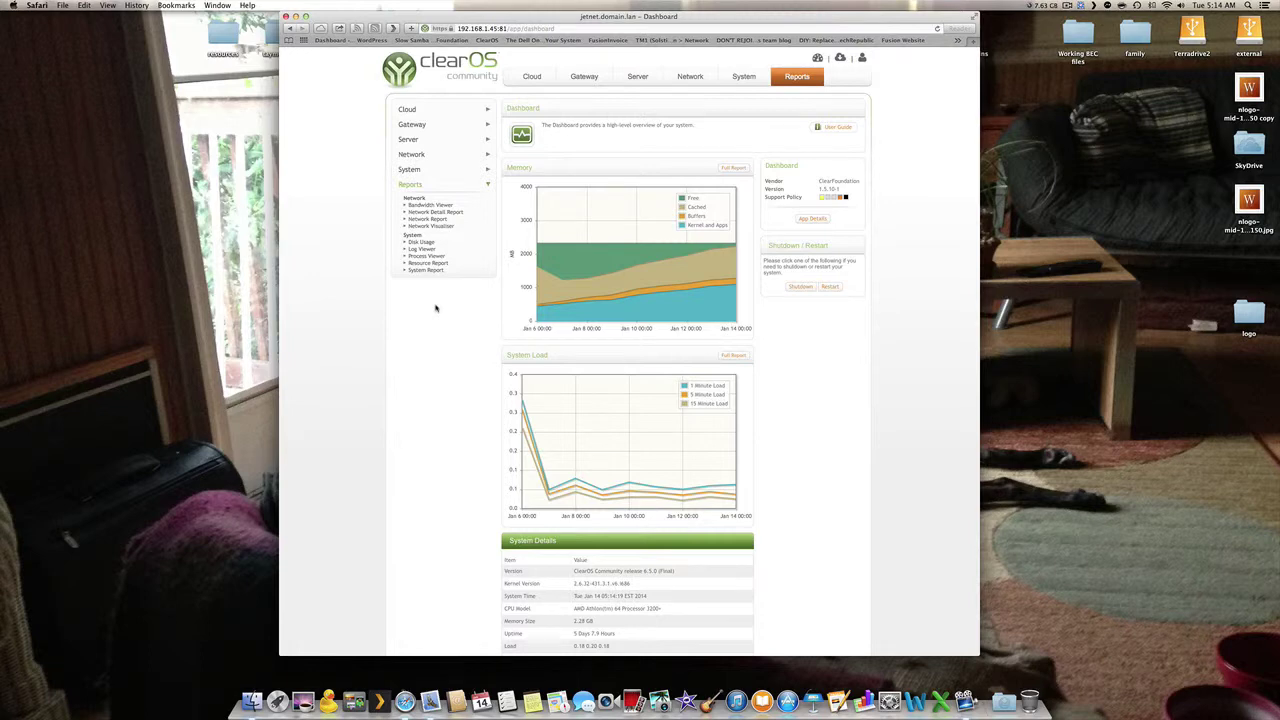
- Scroll through the Dashboard's System Details and Recent Software Activity, then back to the top
scroll(436, 308, down, 5)
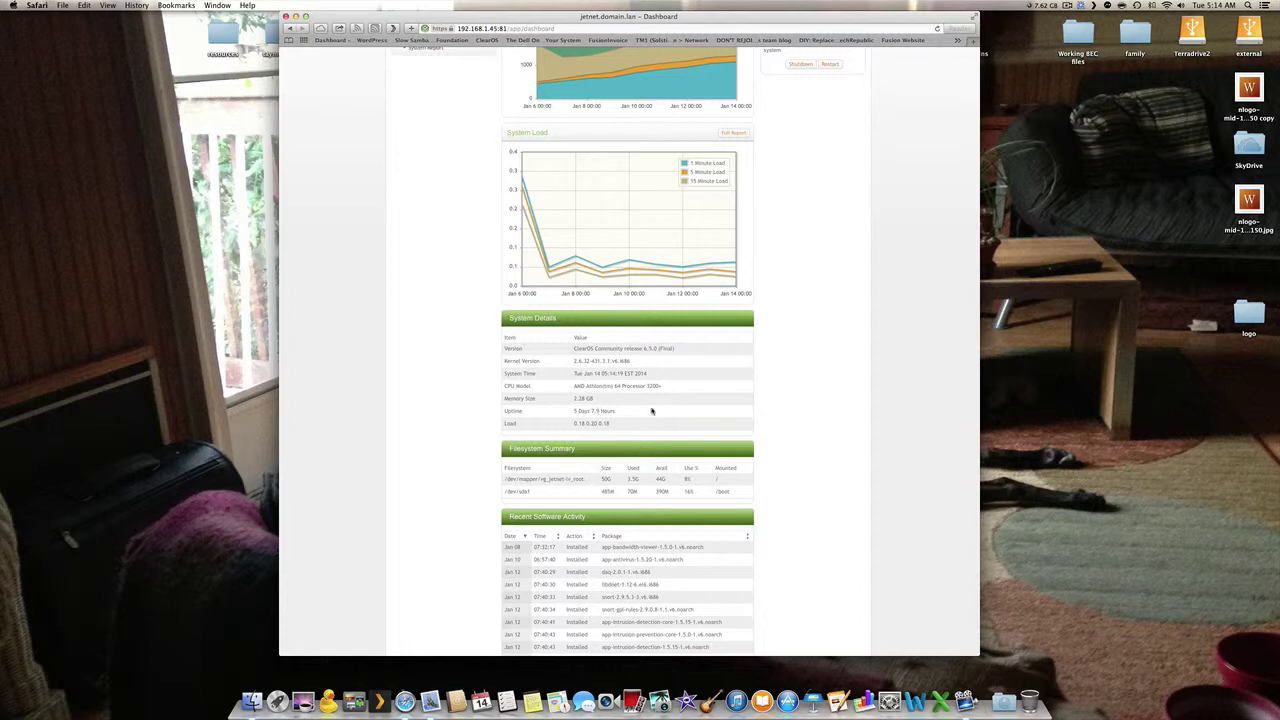
scroll(651, 411, up, 3)
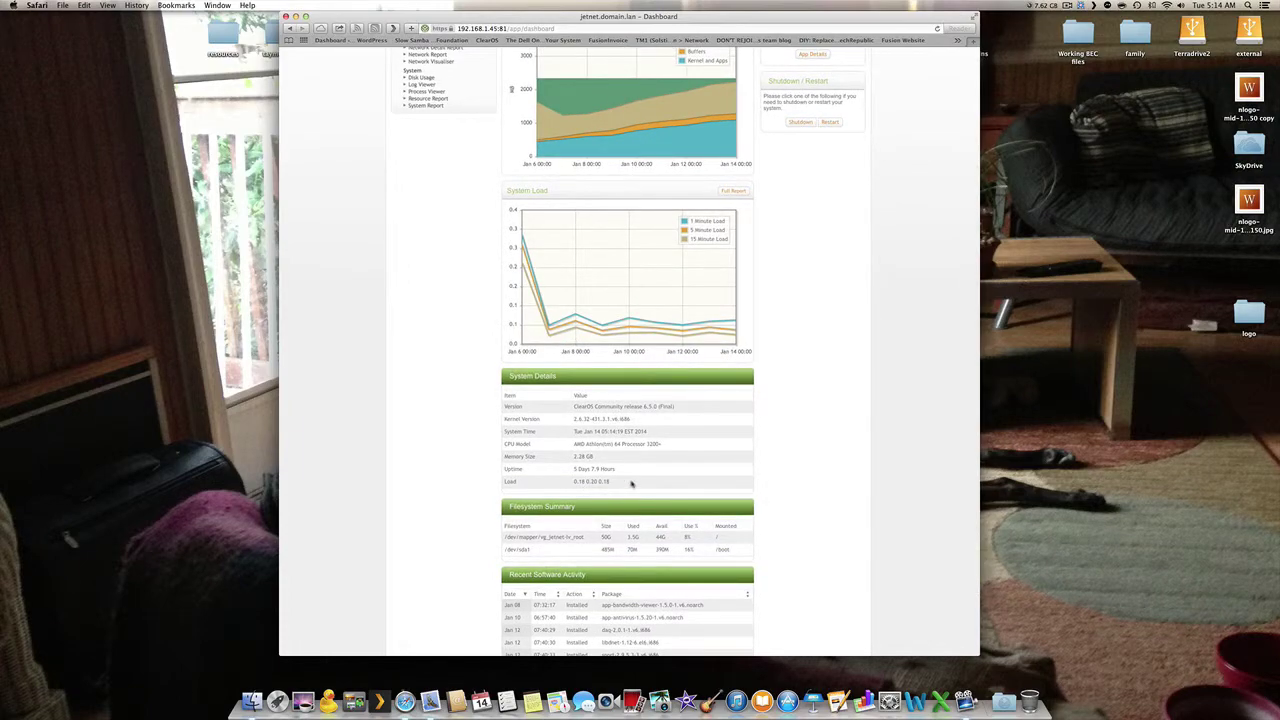
scroll(631, 484, up, 8)
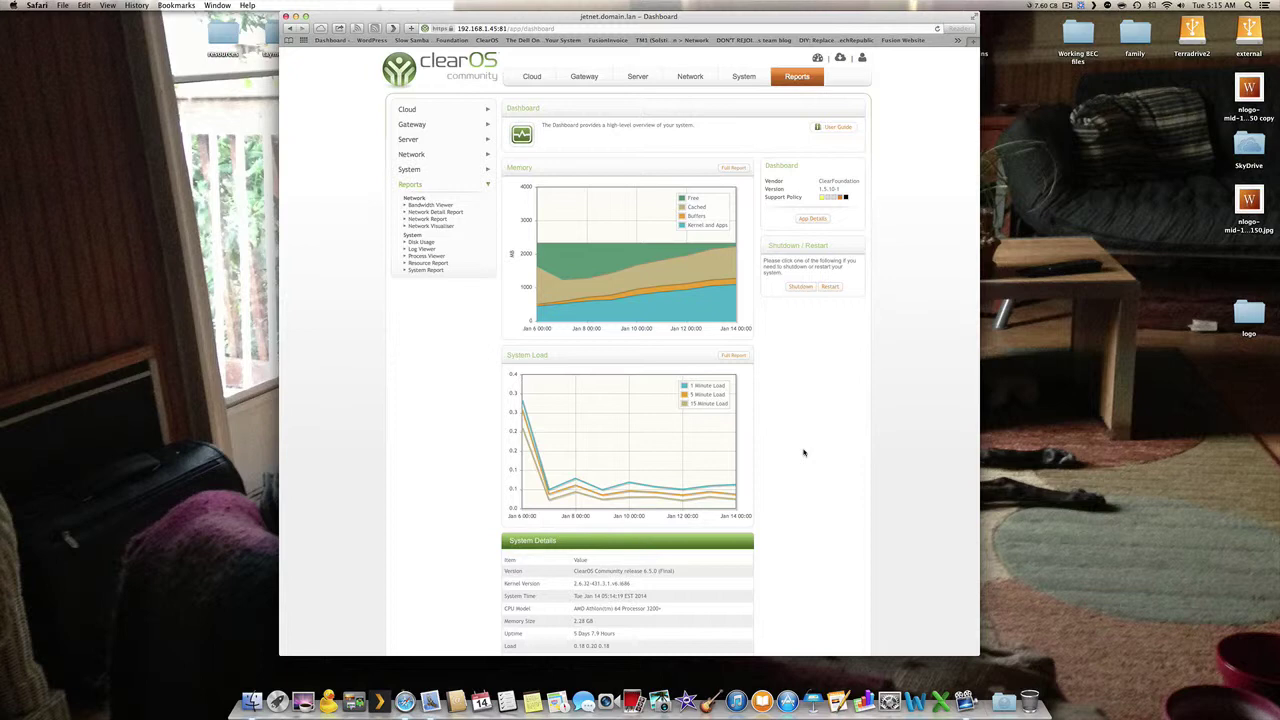
- Open Server > Windows Networking, showing Primary Domain Controller mode for domain CLEAR
click(419, 141)
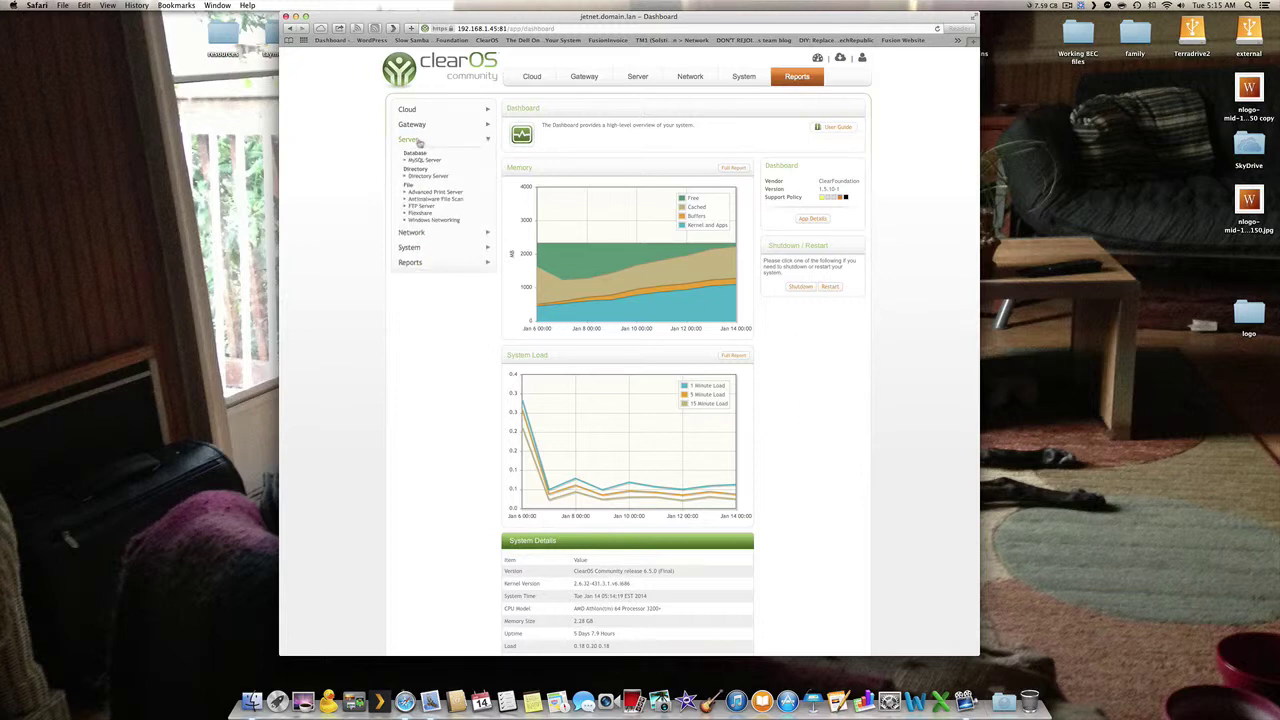
click(425, 219)
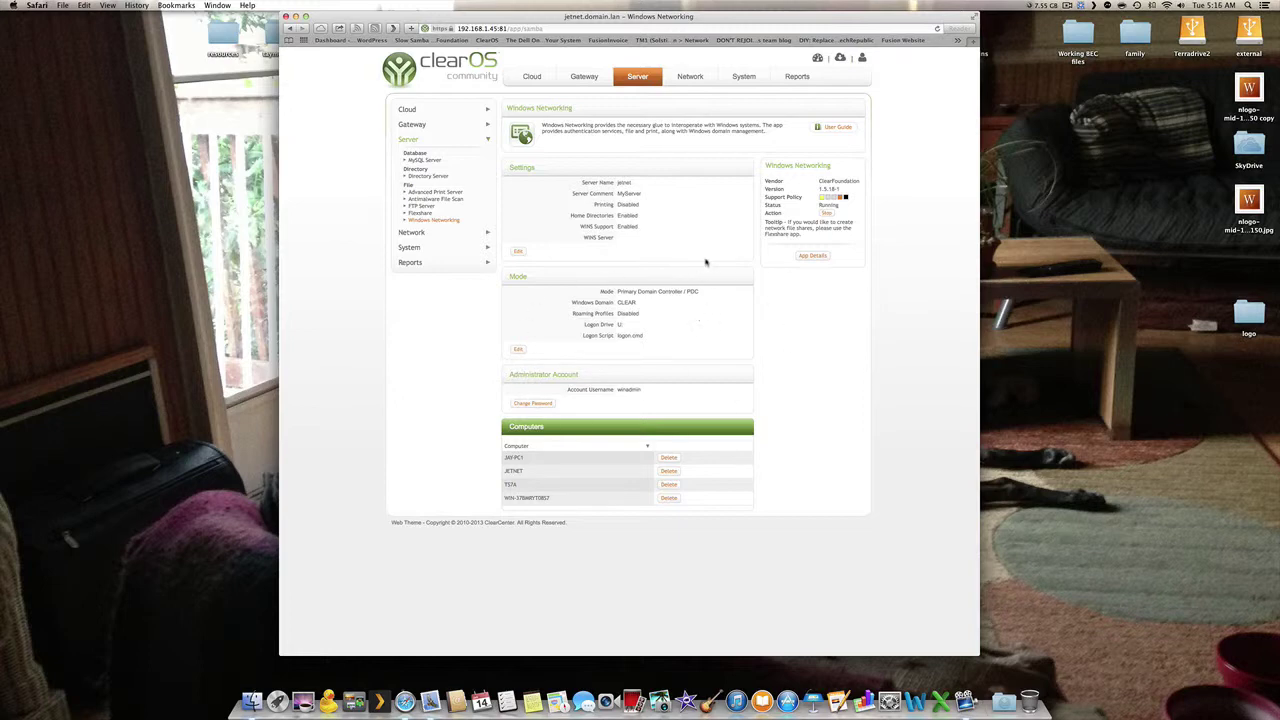
- Open the User Manager under System and start adding a new user
click(432, 250)
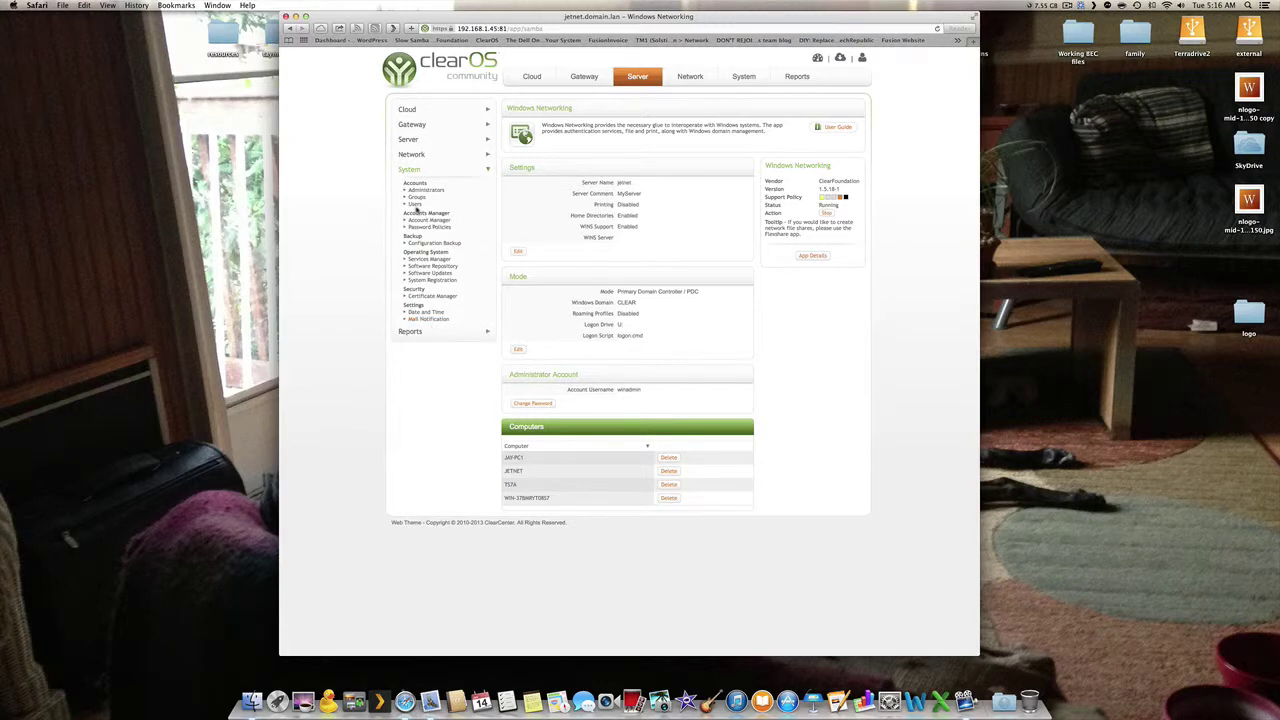
click(415, 204)
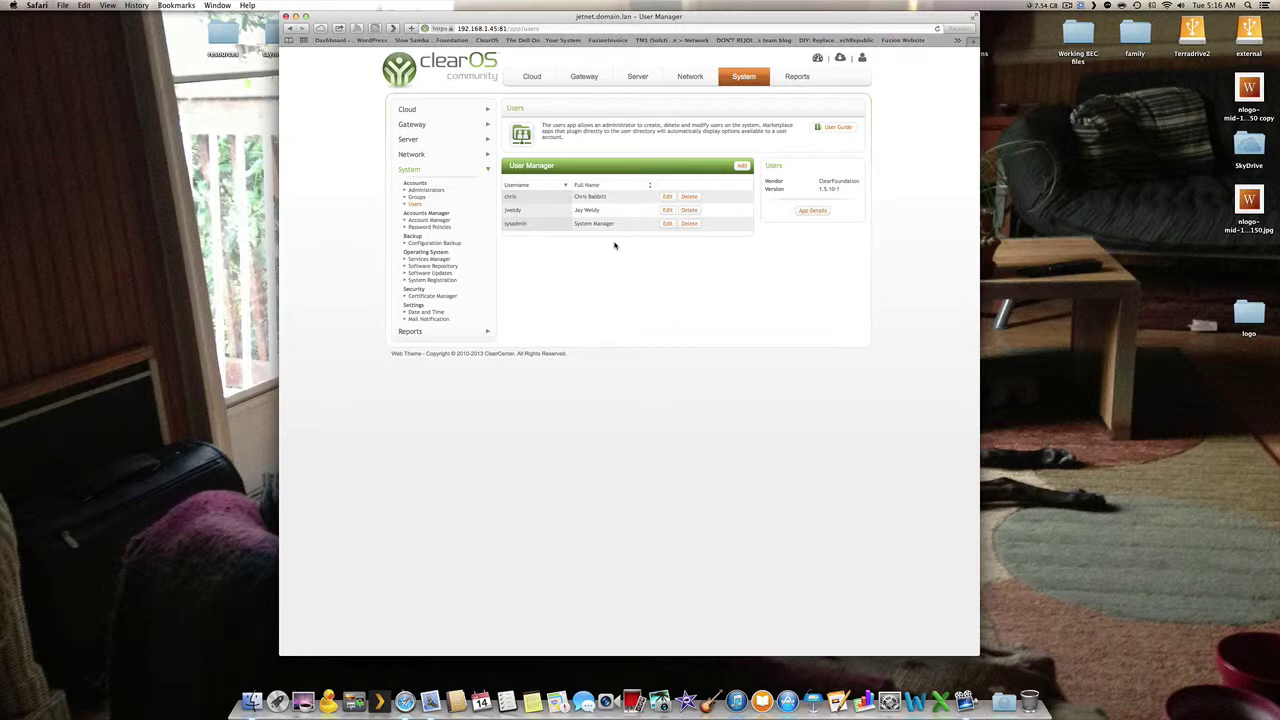
click(741, 165)
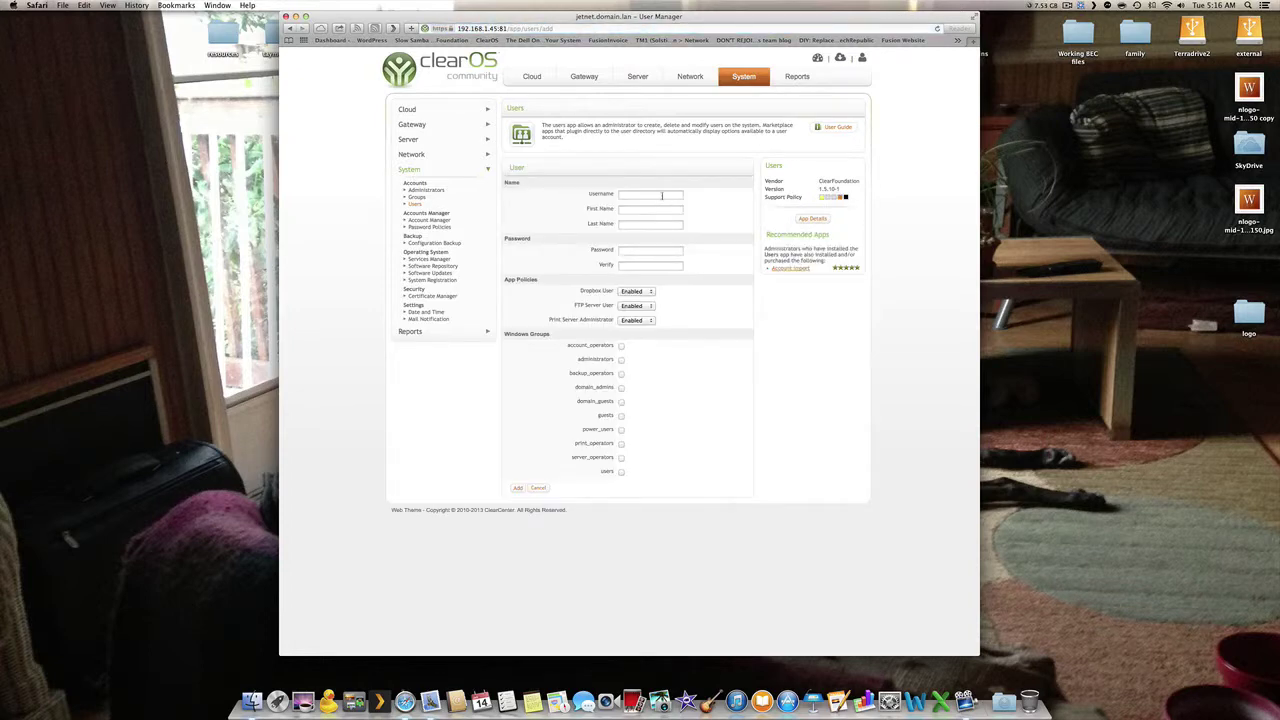
- Enter the new username, correcting a typo, and the name Domain User 1
click(661, 195)
text(domian)
key(Tab)
double_click(666, 195)
text(user1)
key(Tab)
text(Domai)
key(Tab)
- Set and confirm the new user's password and keep Dropbox access enabled
click(657, 252)
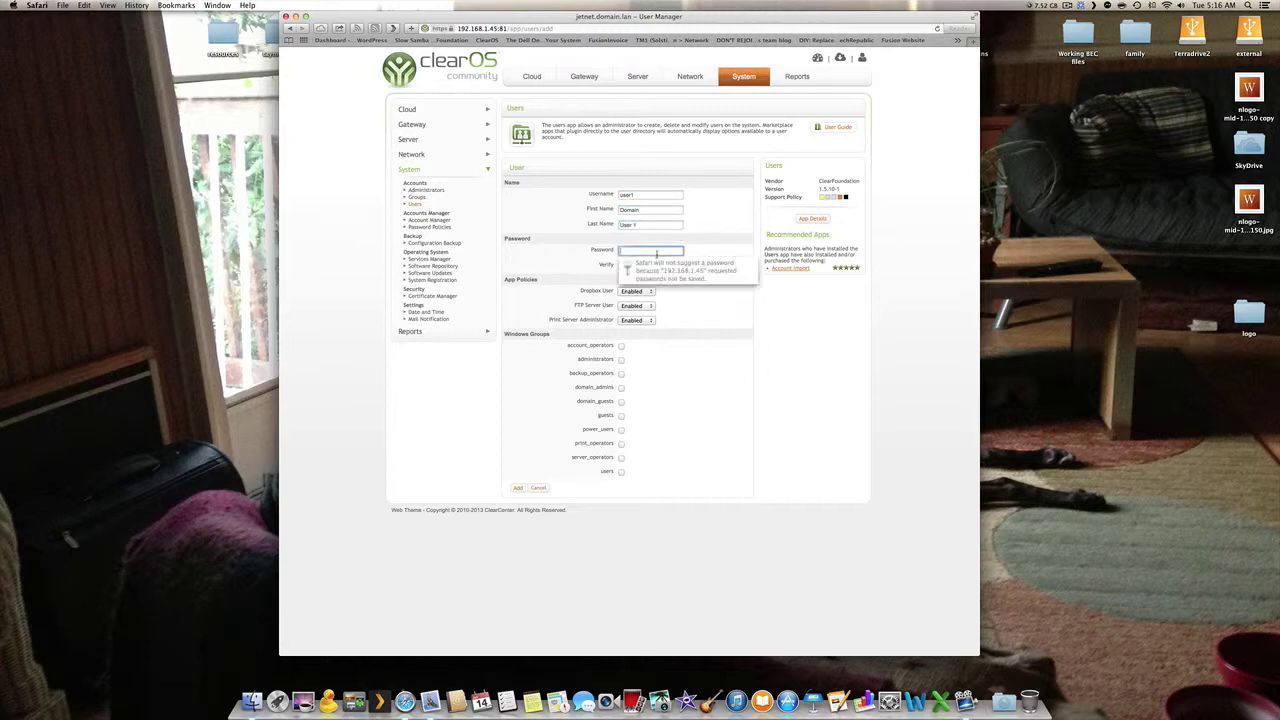
text(pass)
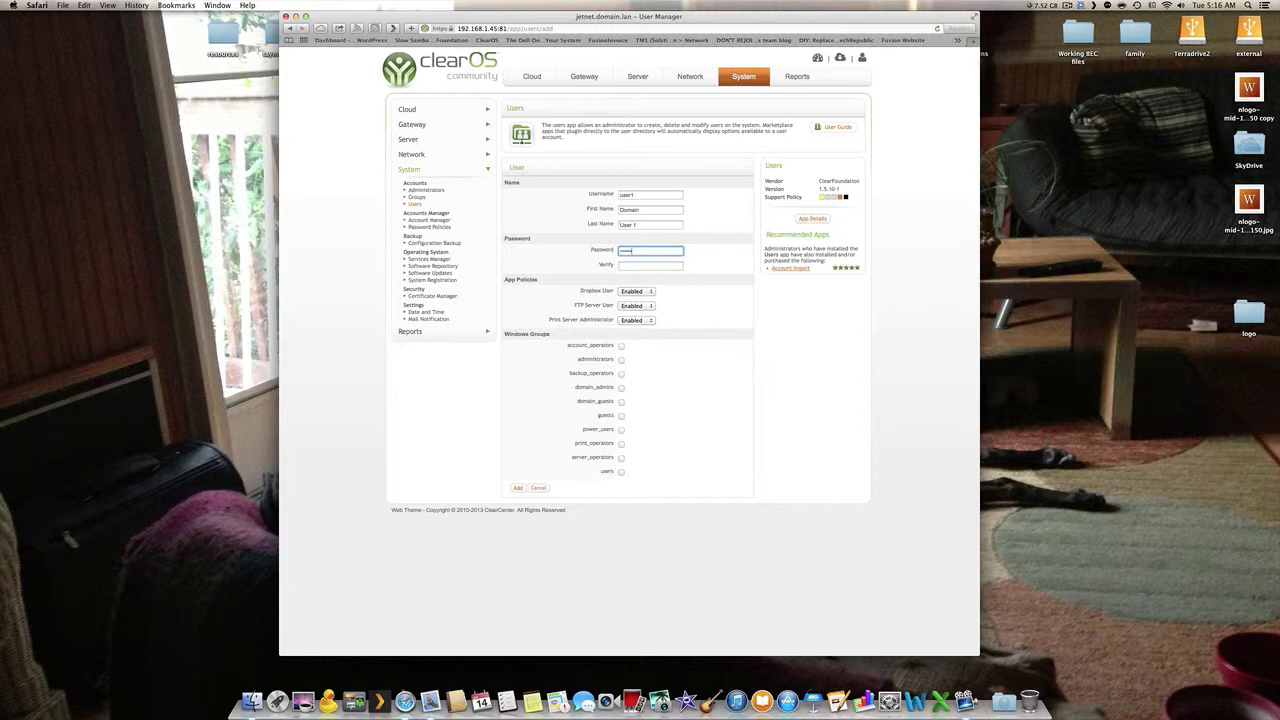
click(658, 265)
text(p)
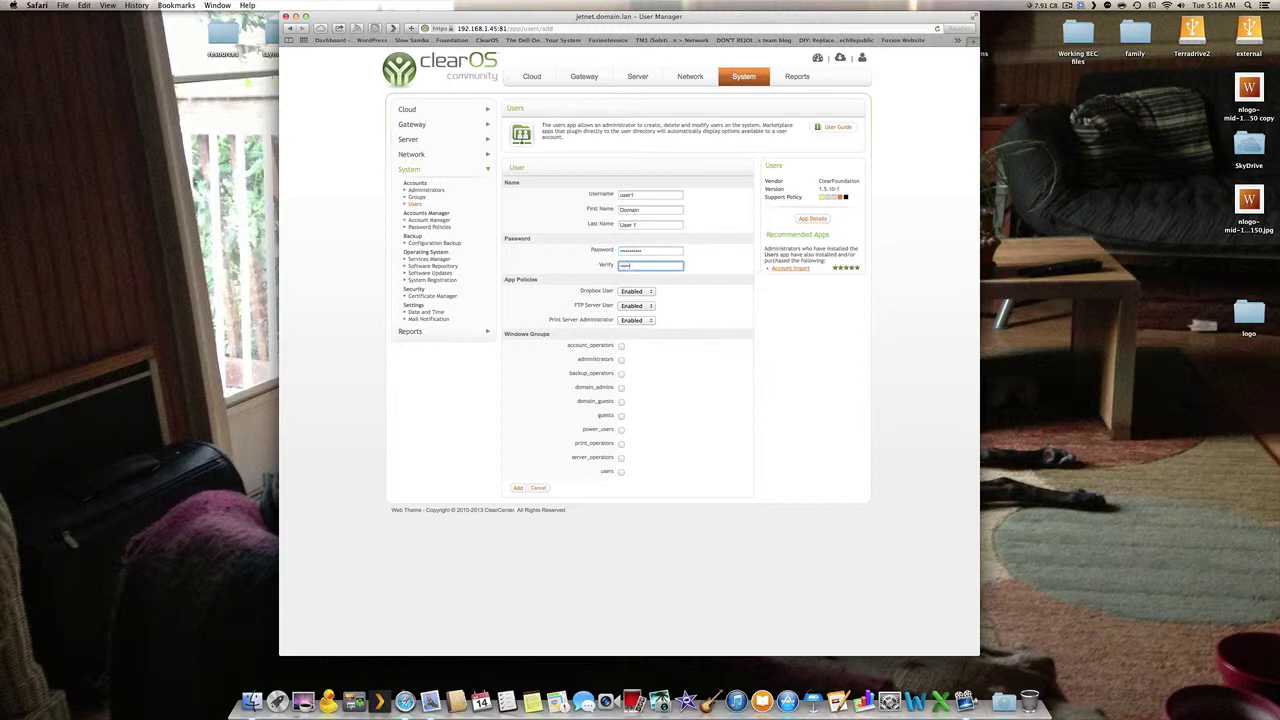
text(ss)
click(642, 293)
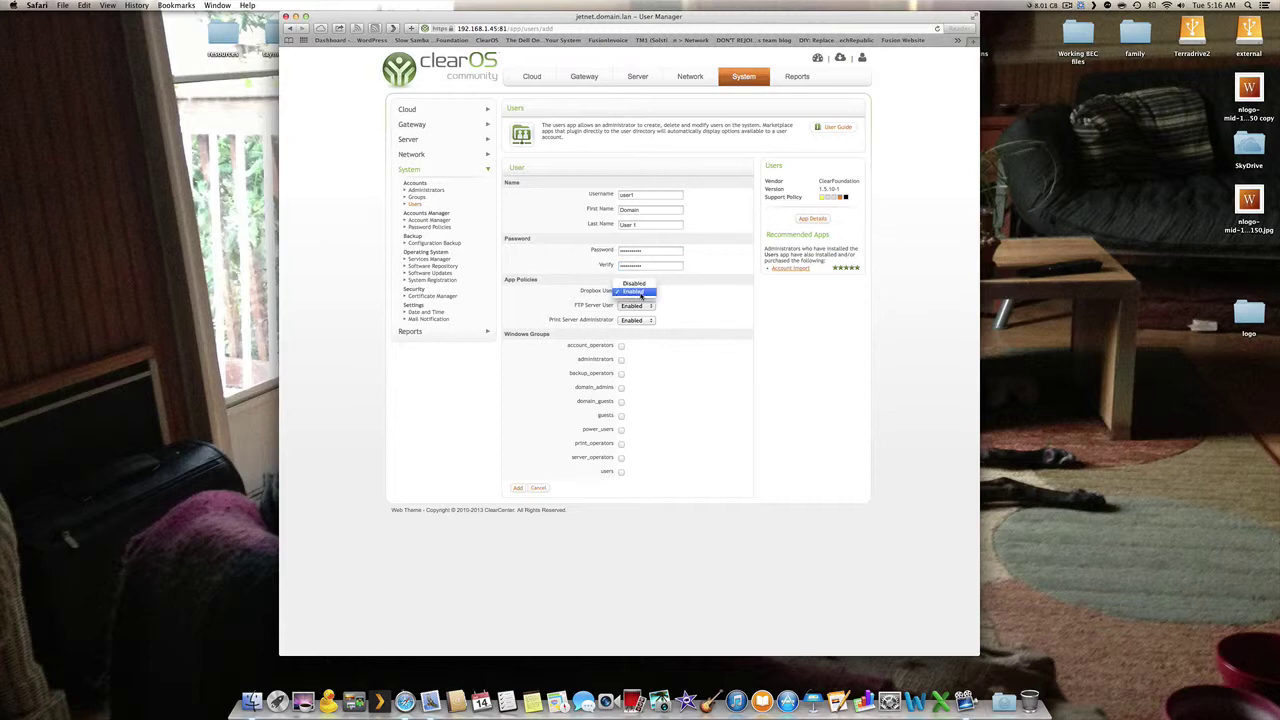
click(640, 292)
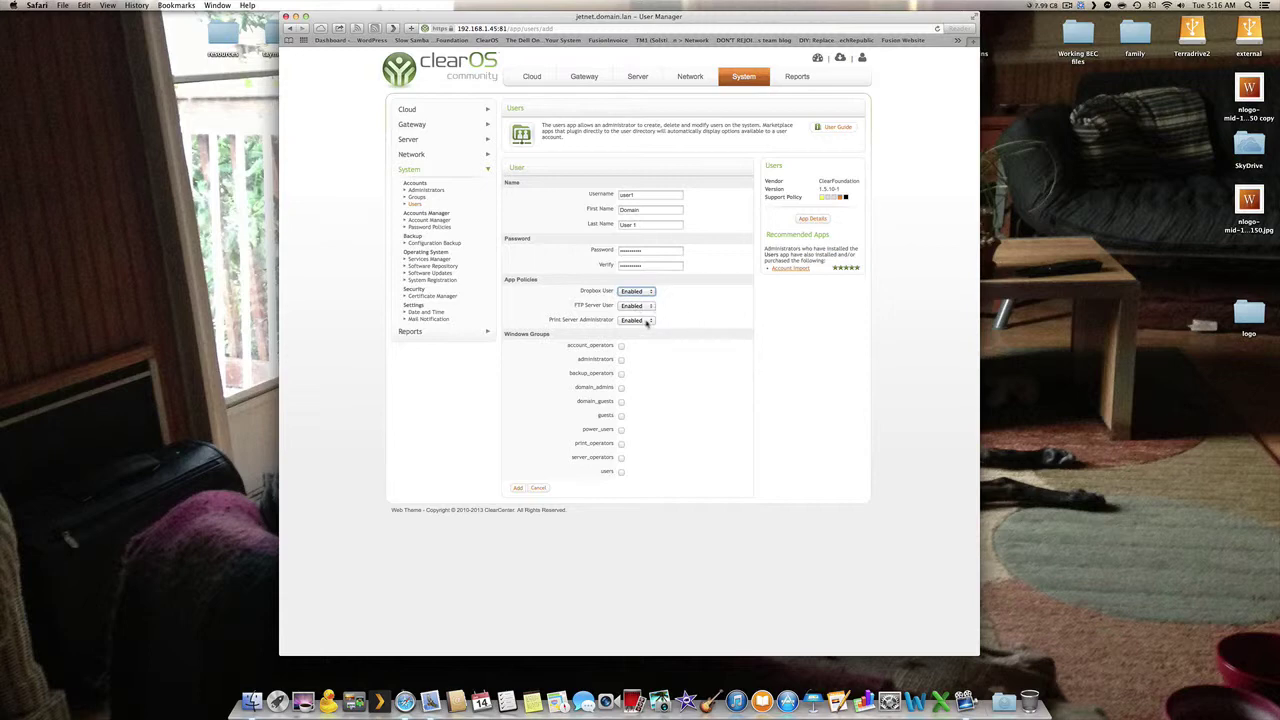
- Add the user to all ten groups, account_operators through users, and save the account
click(621, 345)
click(621, 359)
click(621, 373)
click(621, 387)
click(621, 401)
click(621, 415)
click(621, 429)
click(621, 443)
click(621, 457)
click(621, 472)
click(517, 489)
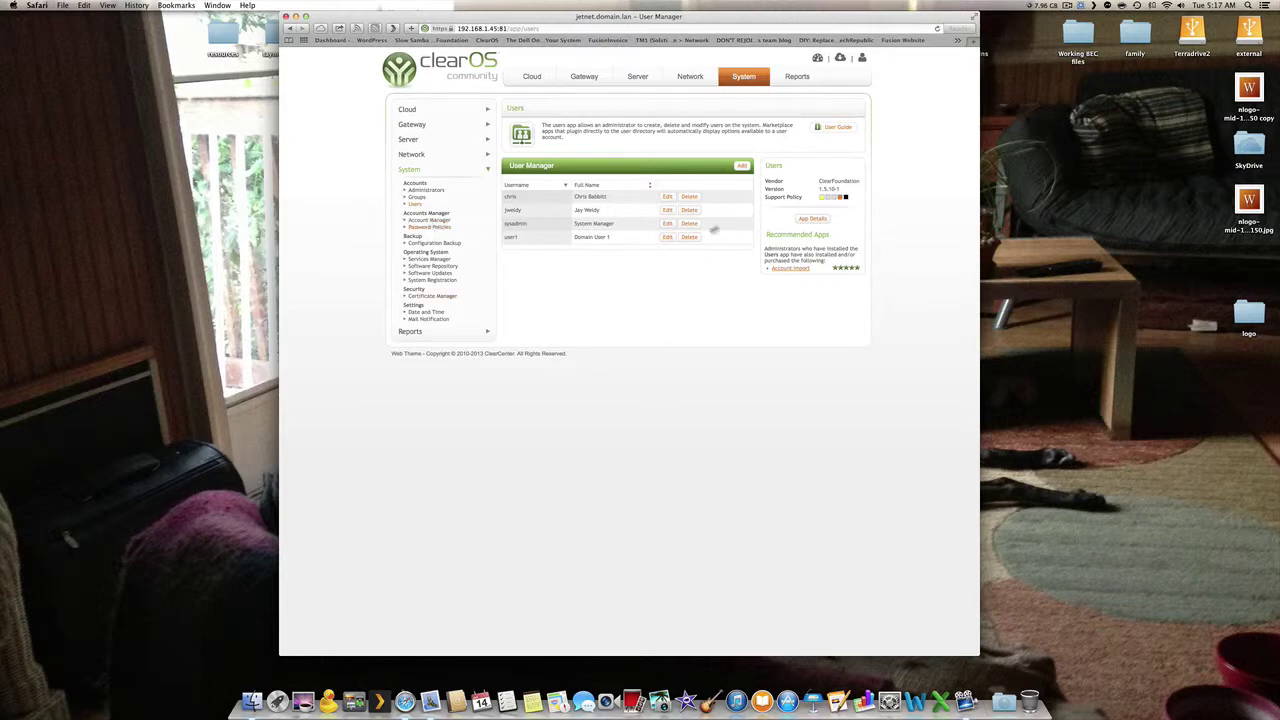
- Visit the Marketplace, then return to the Dashboard and scroll through its charts
click(843, 58)
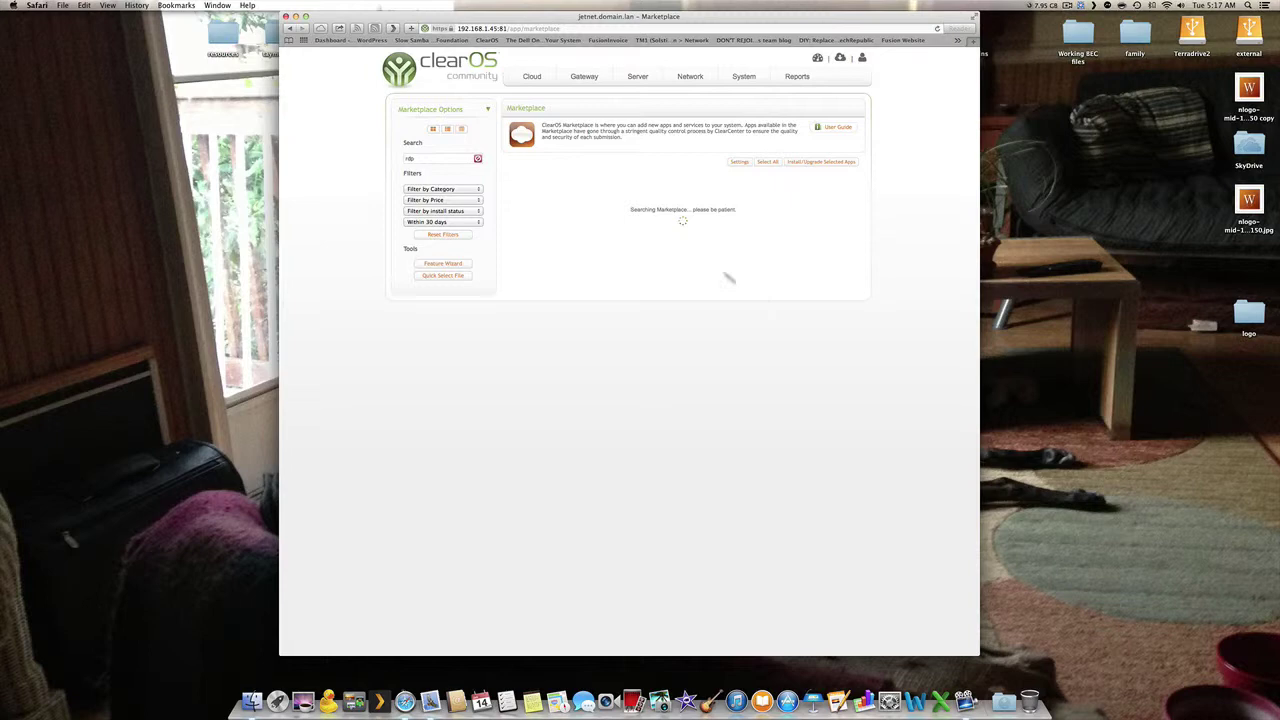
mouse_move(525, 74)
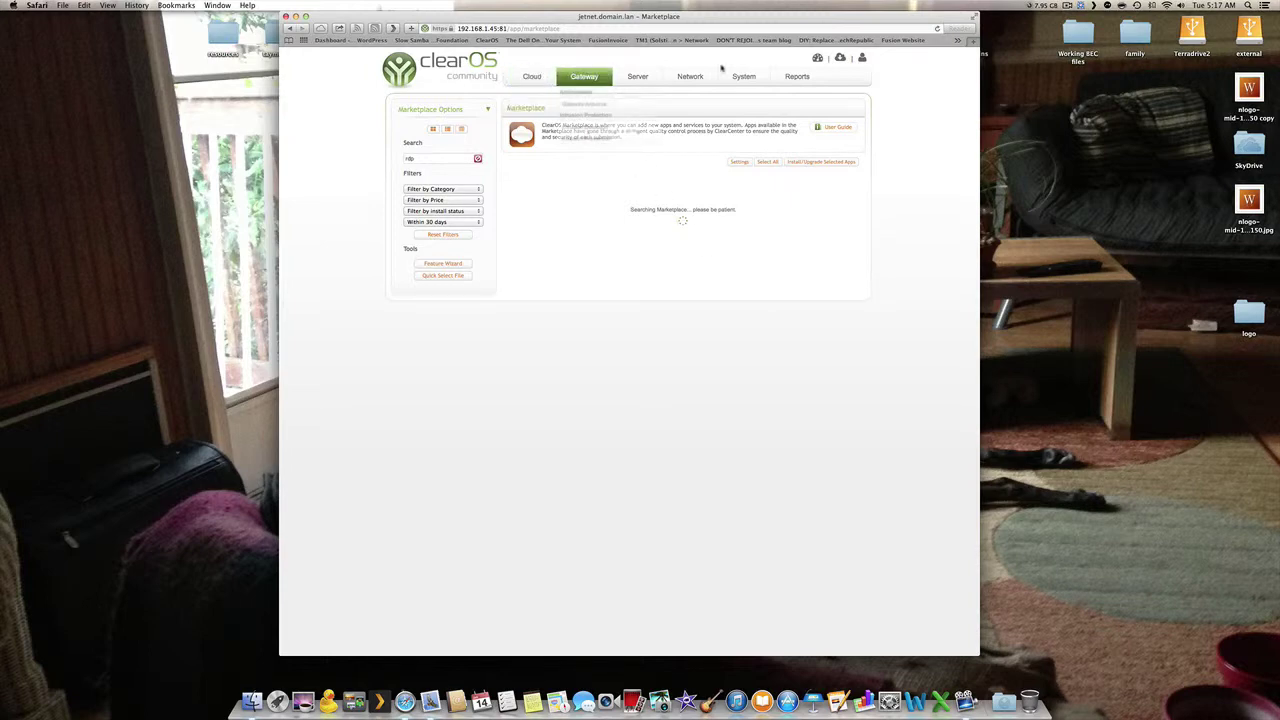
click(817, 58)
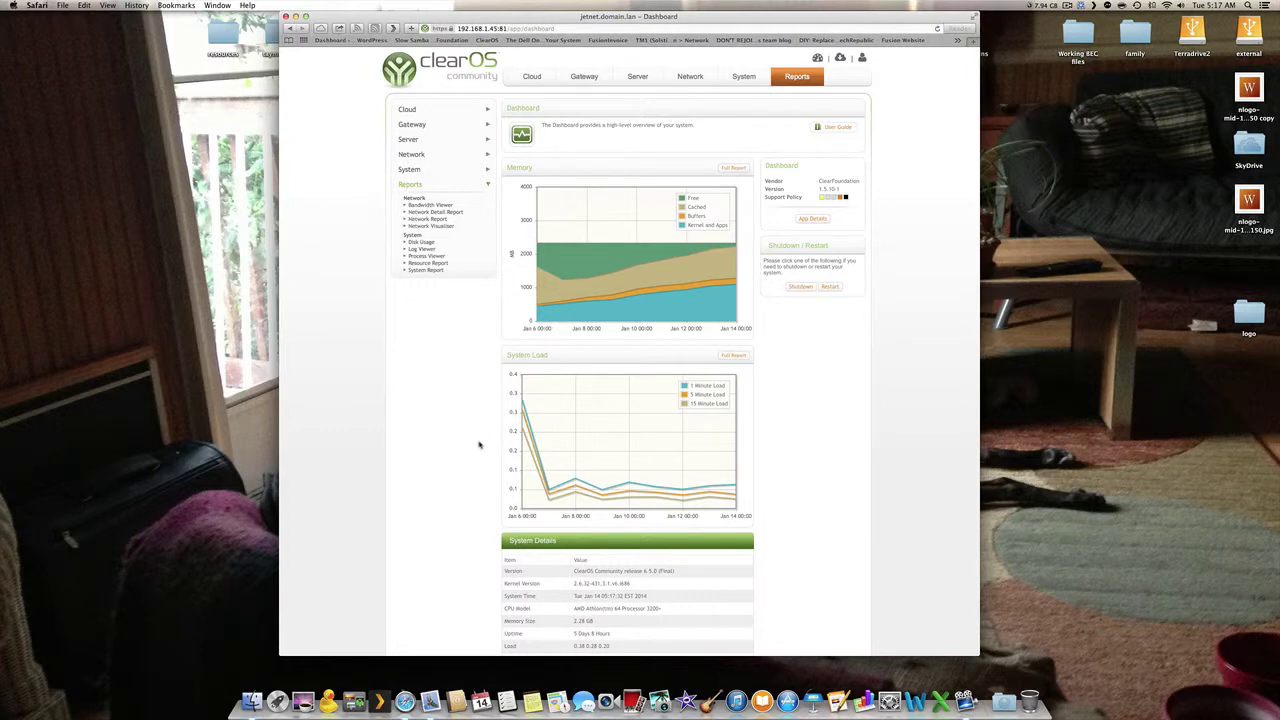
scroll(477, 443, down, 5)
scroll(477, 443, up, 2)
scroll(477, 443, up, 3)
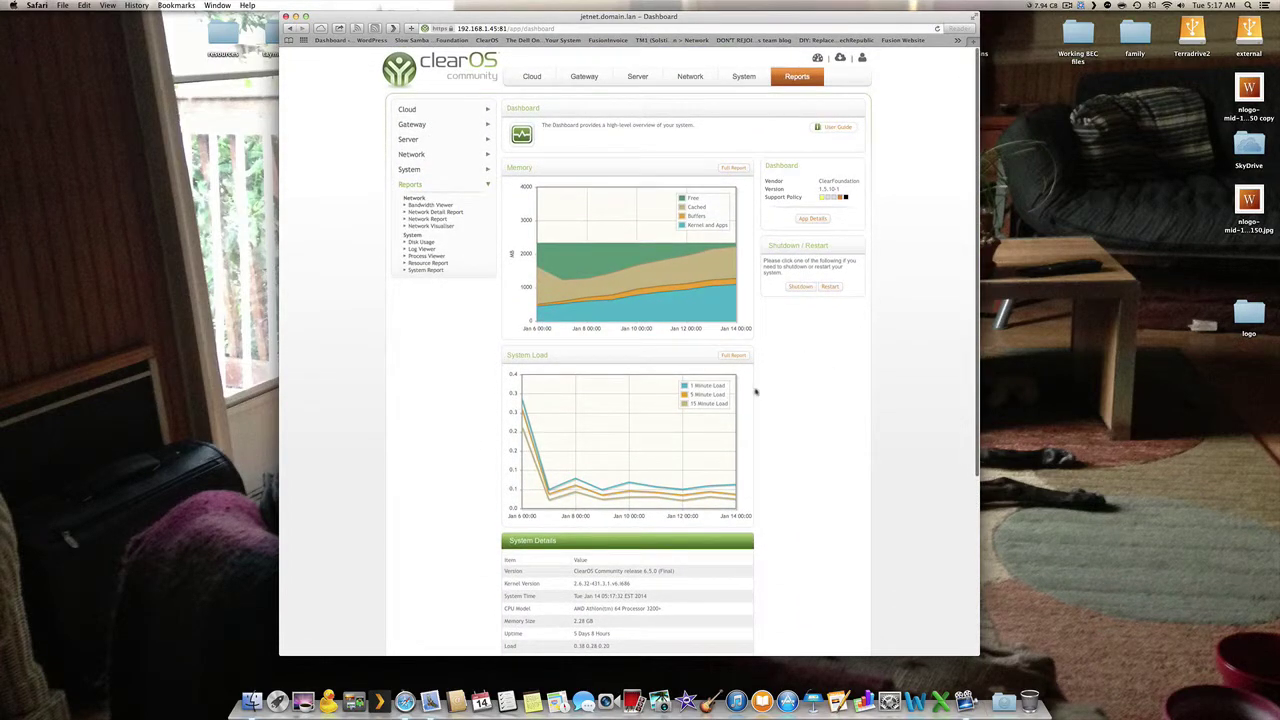
- Open System > Password Policies showing minimum length 5, history size 5 and lockout enabled
click(418, 170)
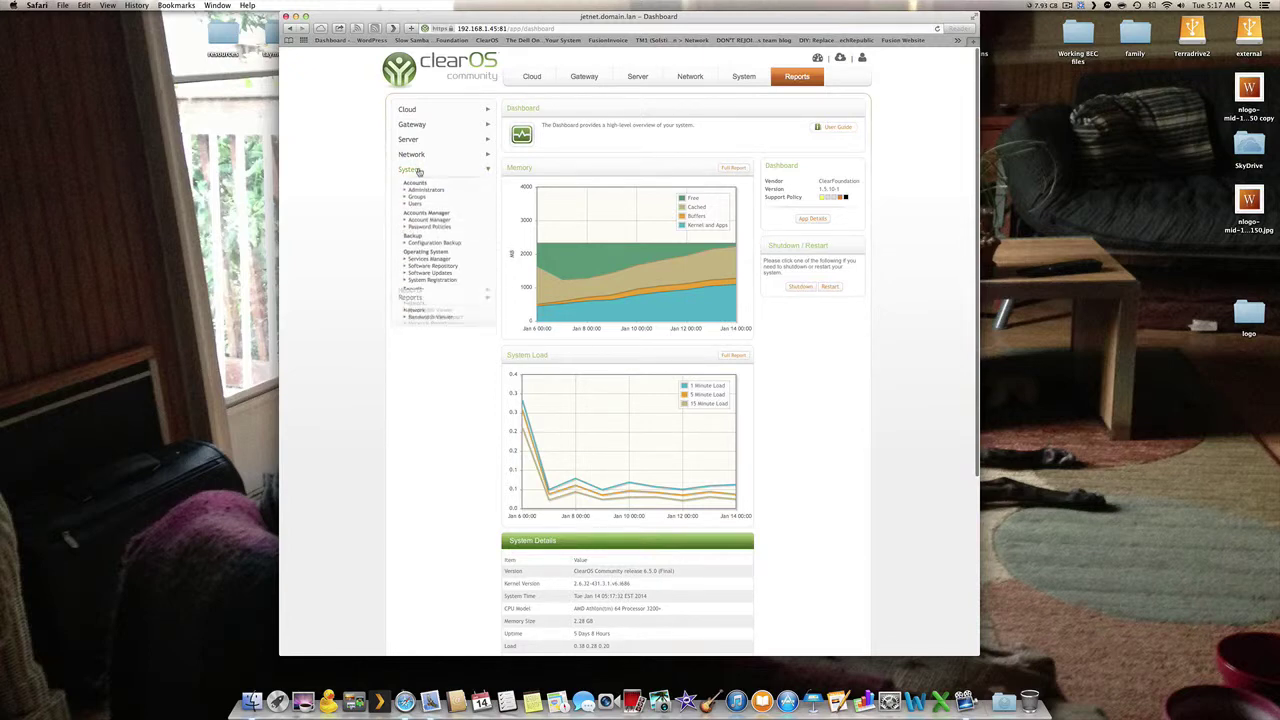
click(426, 227)
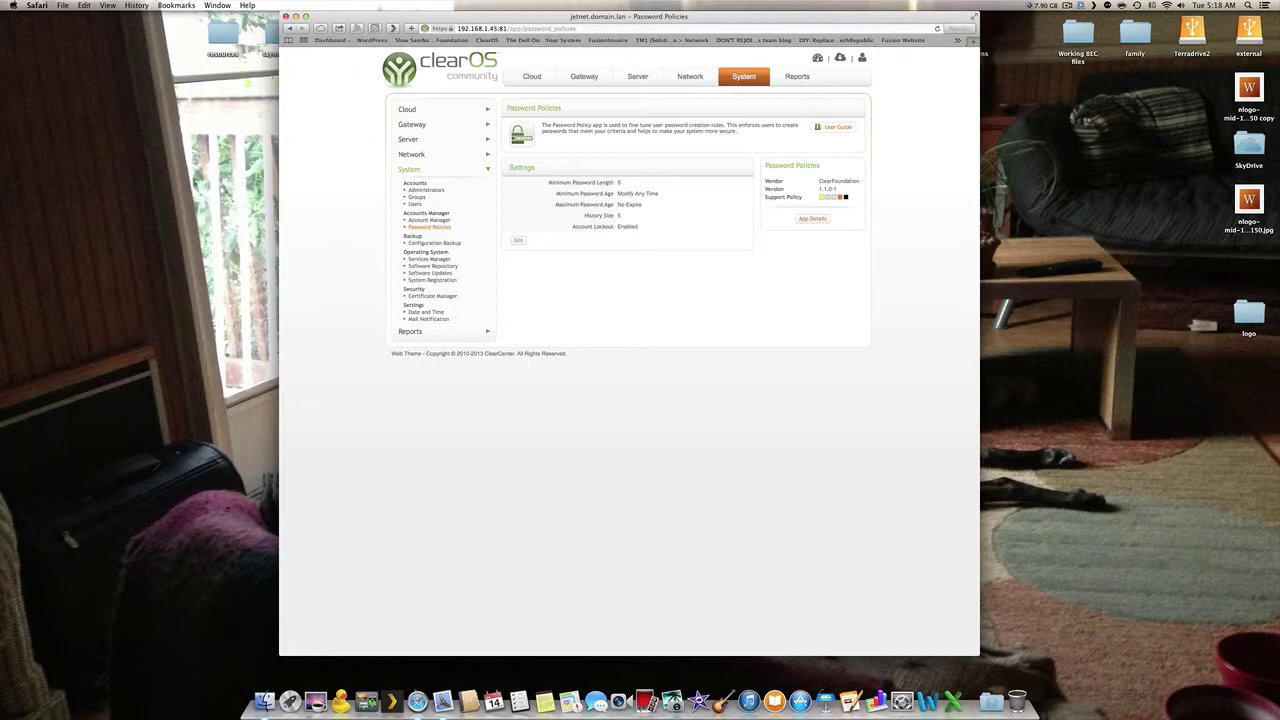
click(448, 111)
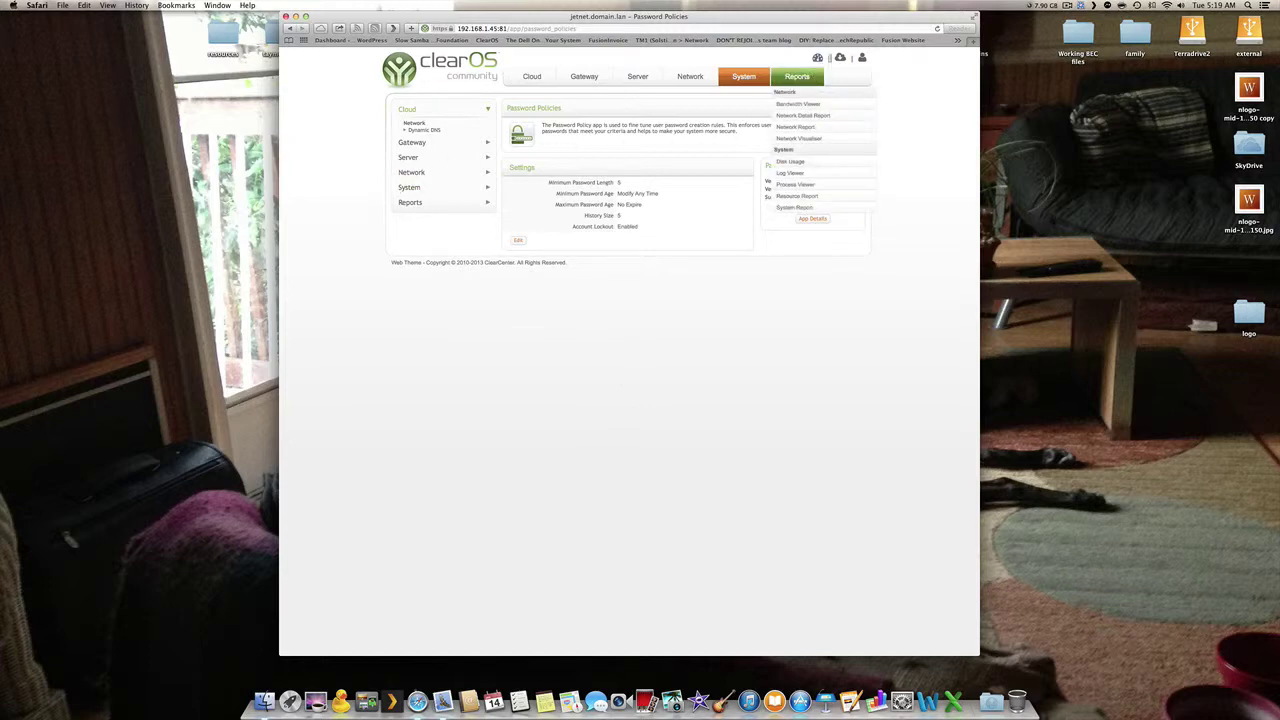
- In the Marketplace, clear the old search, search 'windows', clear it and reset filters
click(817, 58)
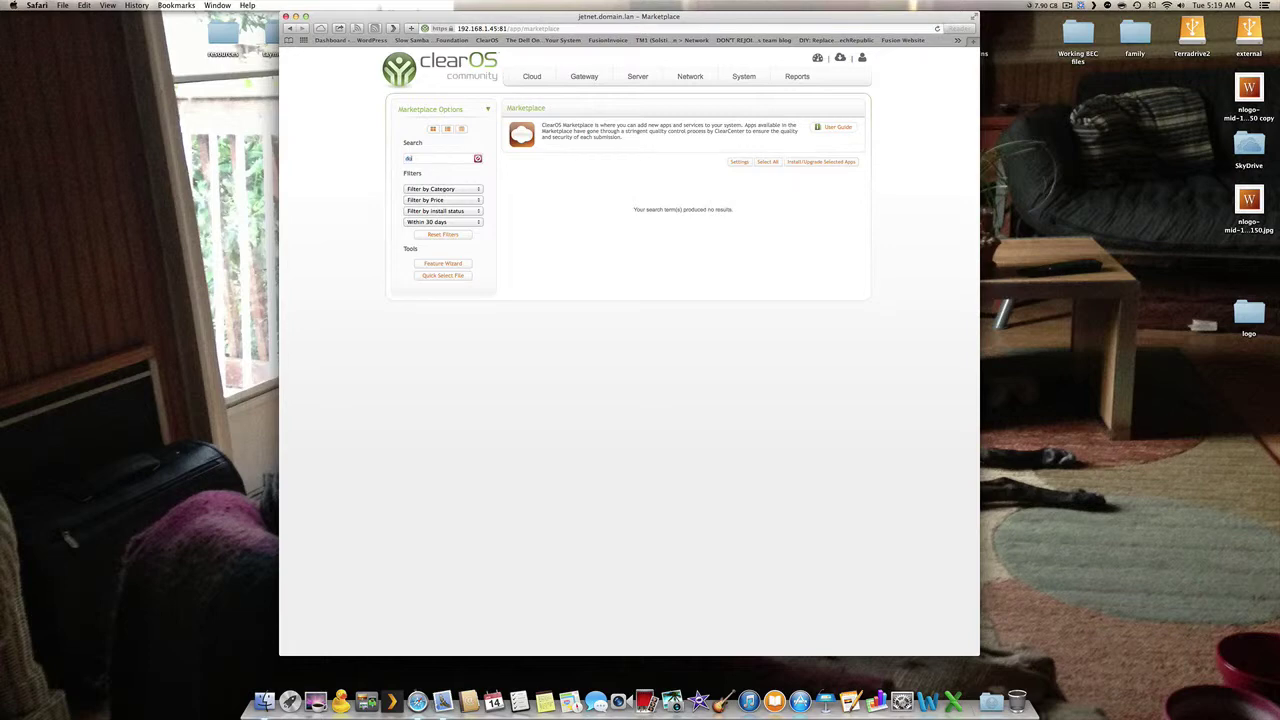
click(478, 158)
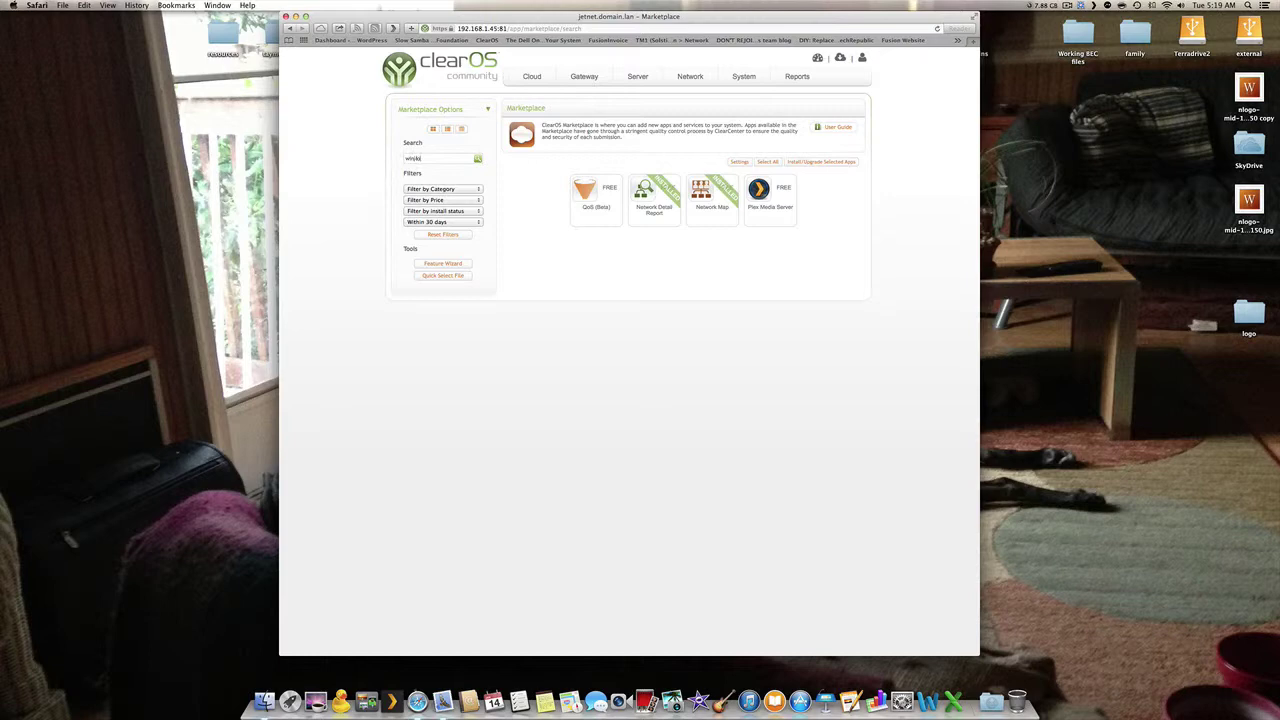
key(Return)
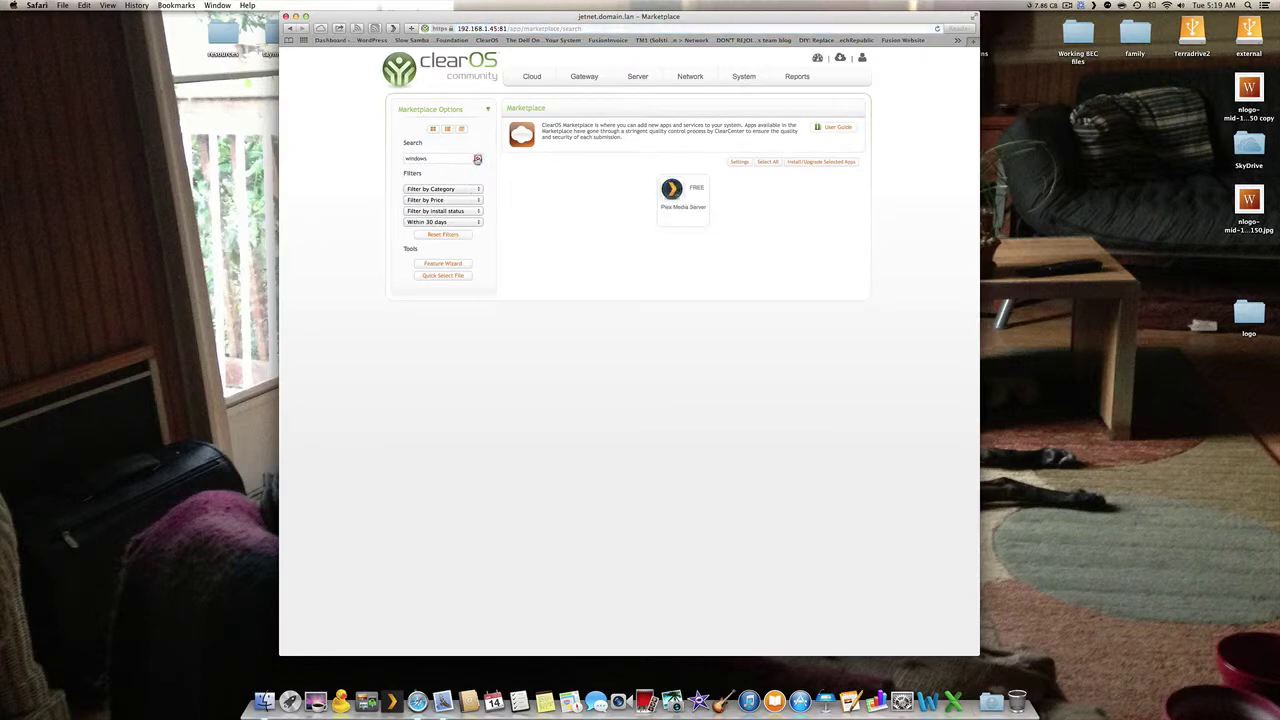
click(477, 158)
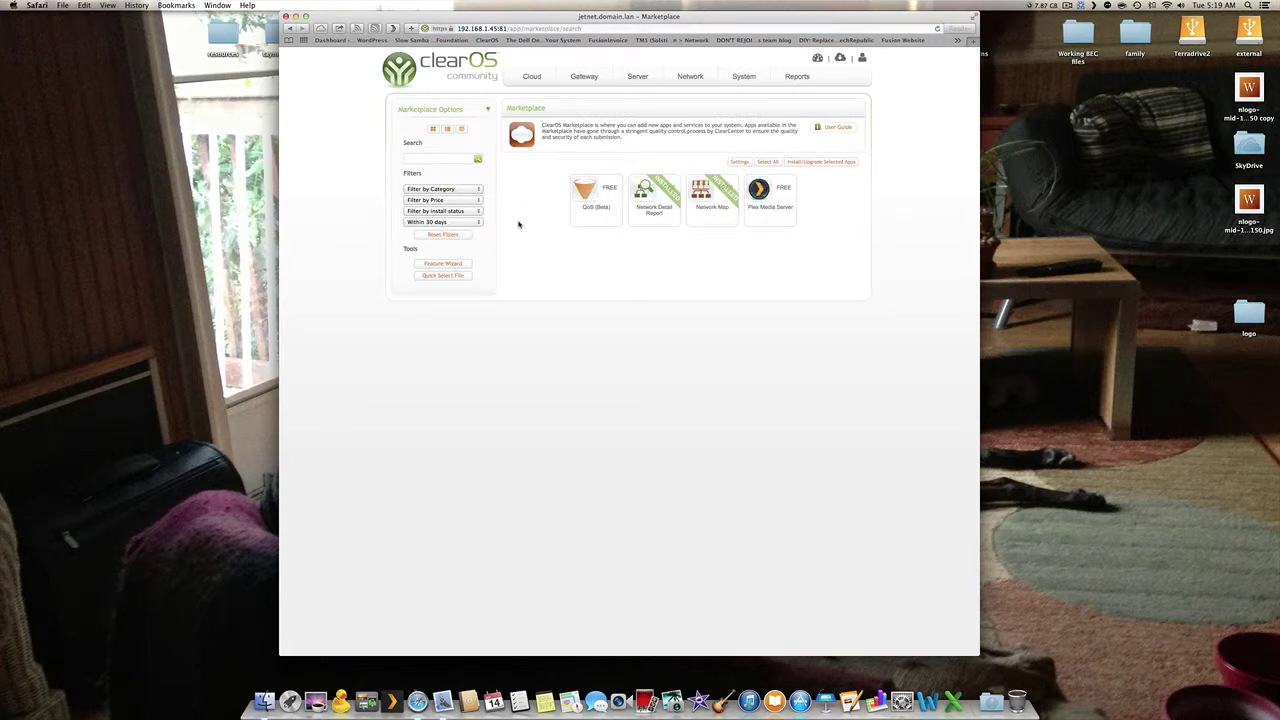
click(450, 235)
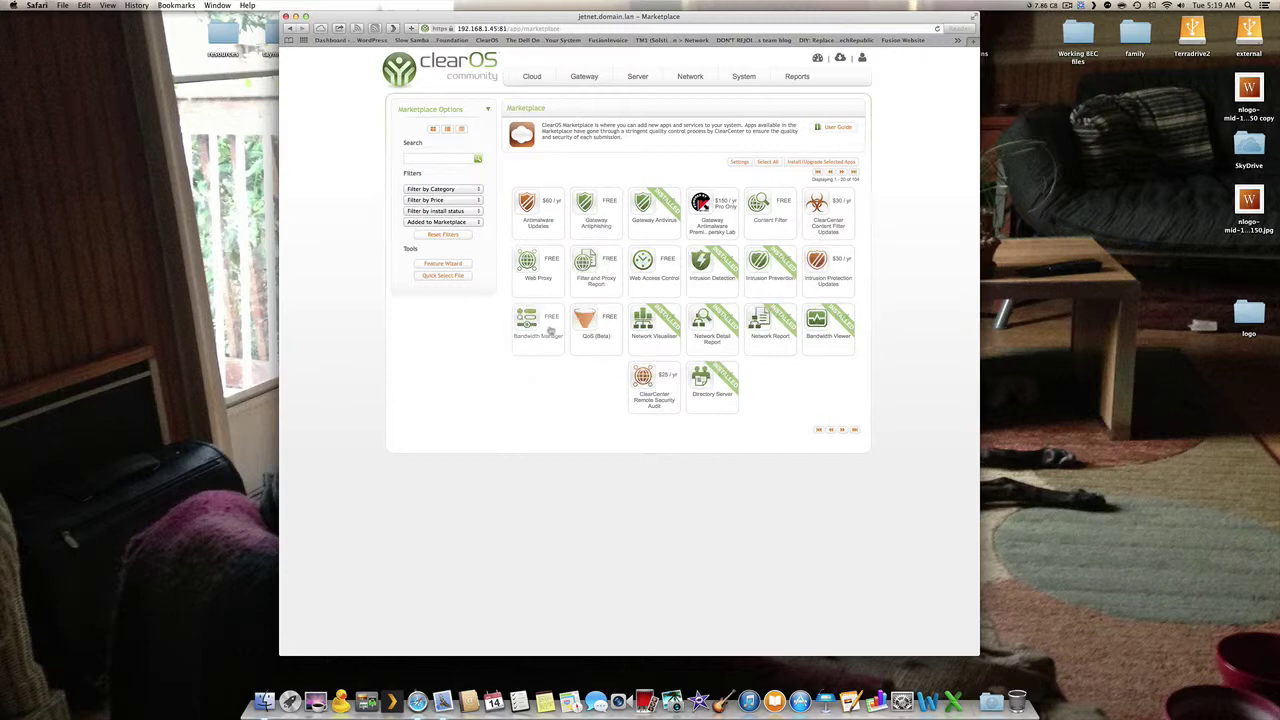
- Page forward in the Marketplace to the Active Directory Connector app
click(843, 430)
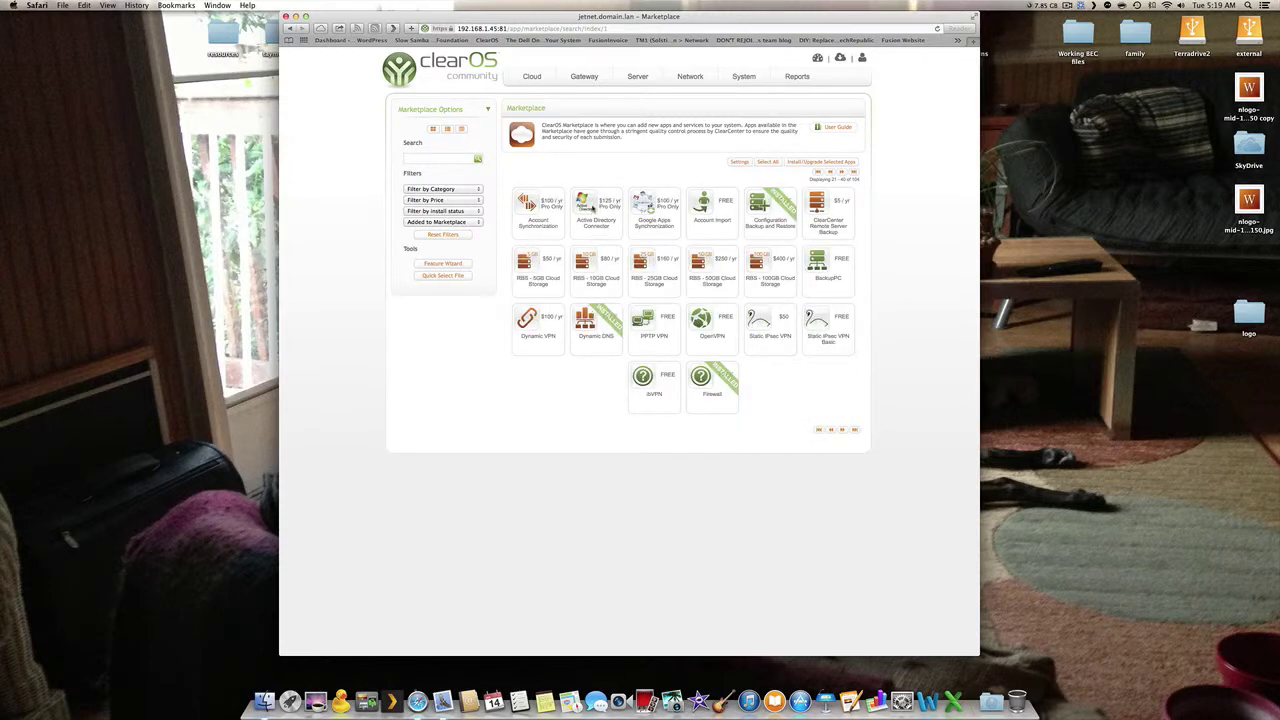
mouse_move(594, 203)
- Switch from the Marketplace back to the Reports Dashboard
click(797, 76)
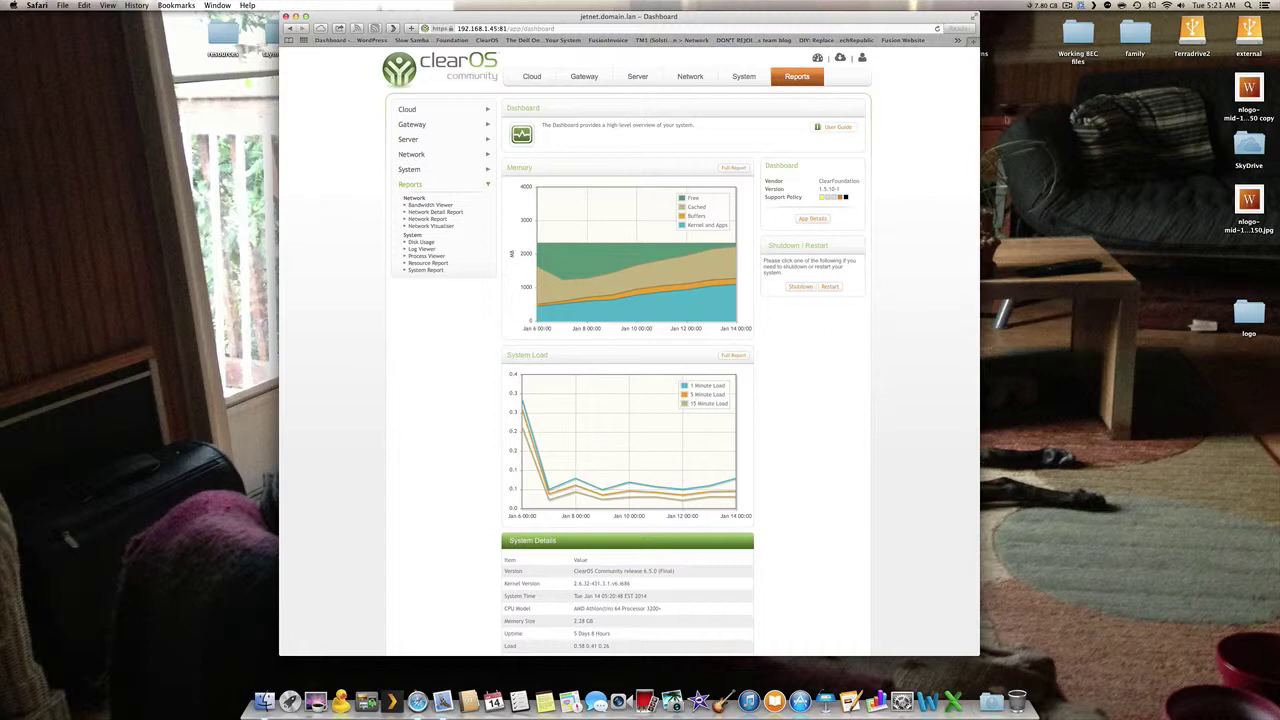
click(1067, 5)
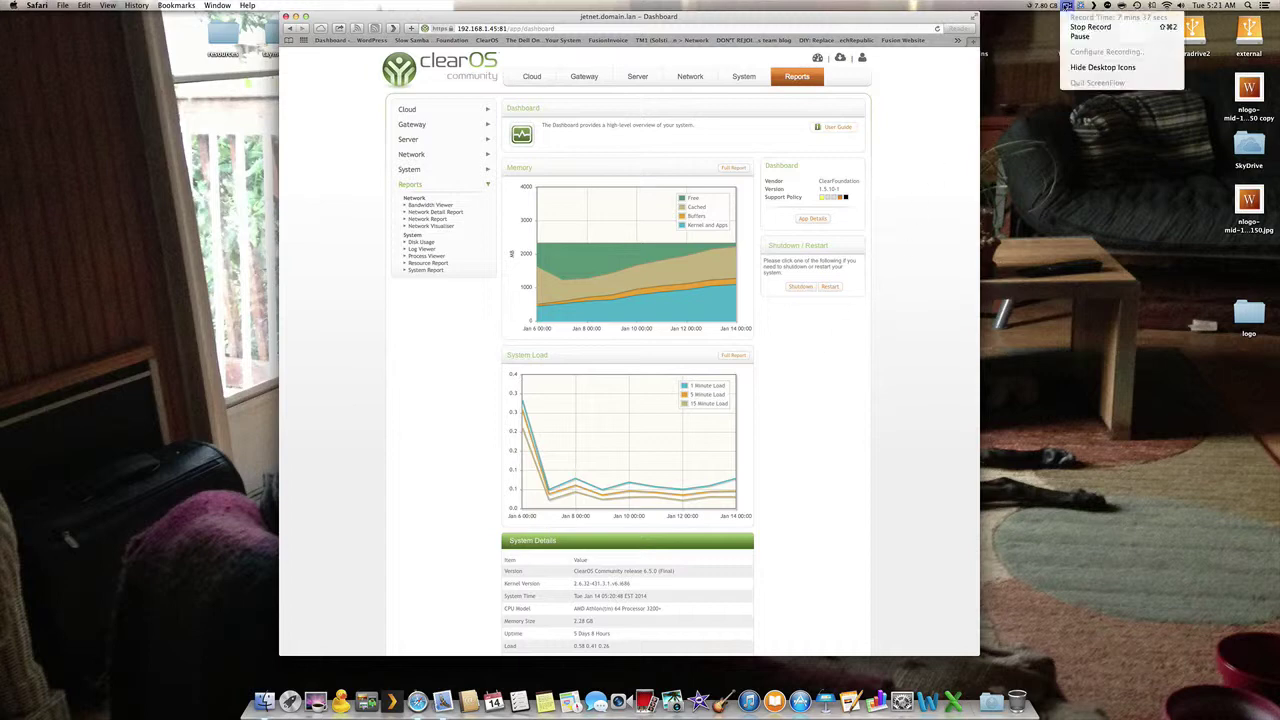